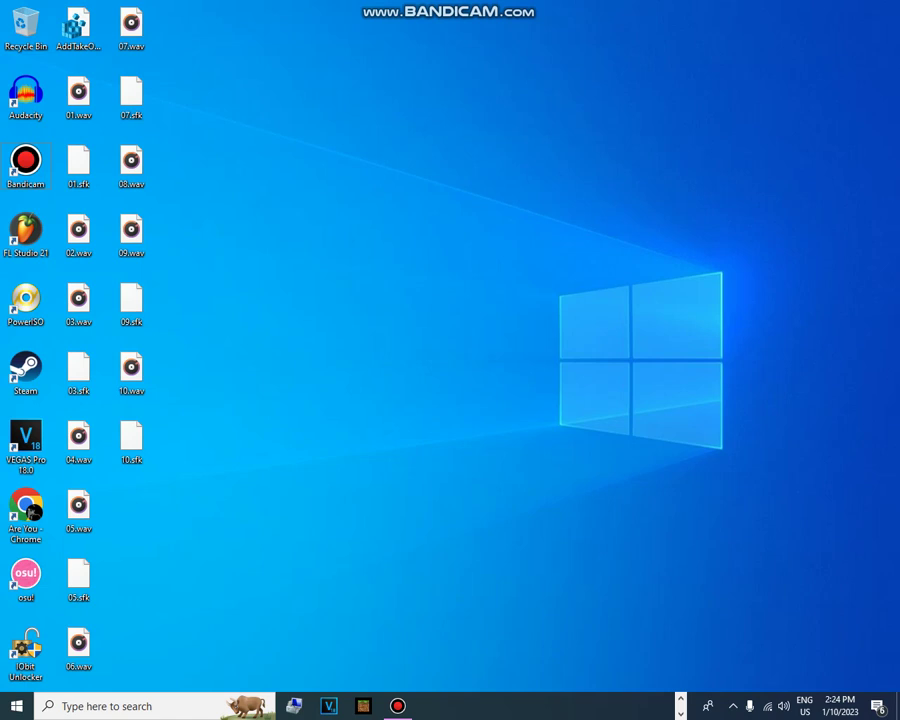
# Switch to the MPC-HC window with the 4th Voice Custom Source video loaded.
pyautogui.hotkey('alt', 'Tab')
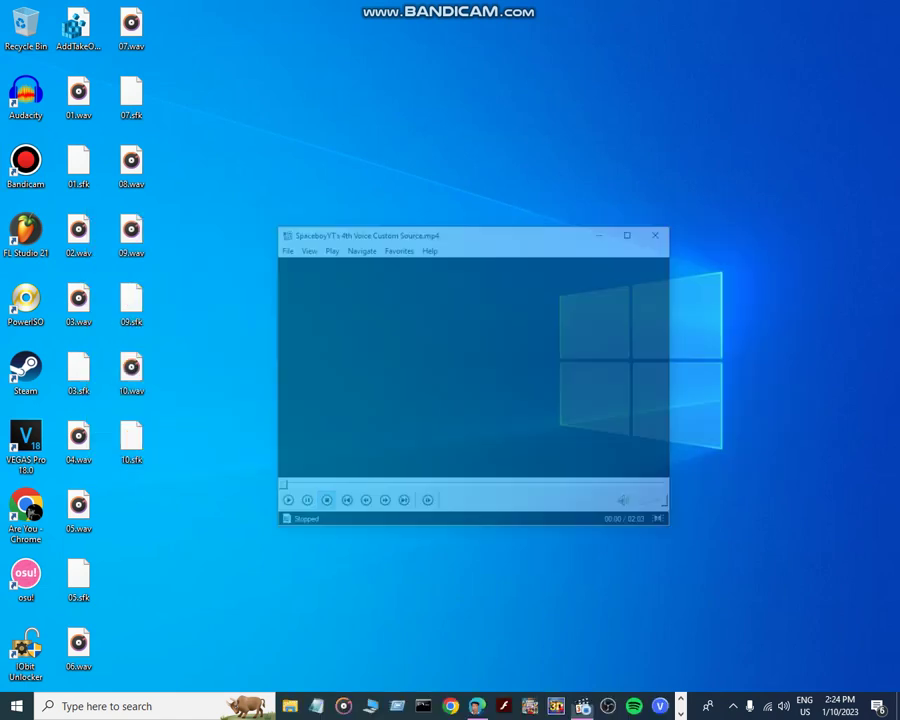
# Play the 4th Voice Custom Source video through, then load the 1st Custom Source collab video.
pyautogui.press('space')
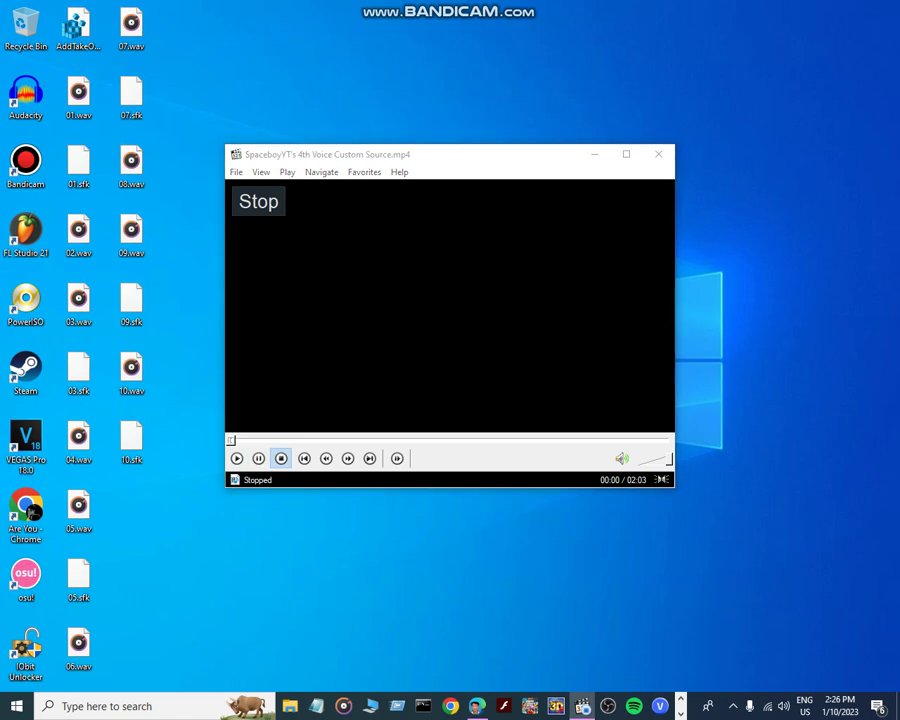
pyautogui.hotkey('ctrl', 'o')
pyautogui.write('Spac')
pyautogui.press('Down')
pyautogui.press('Down')
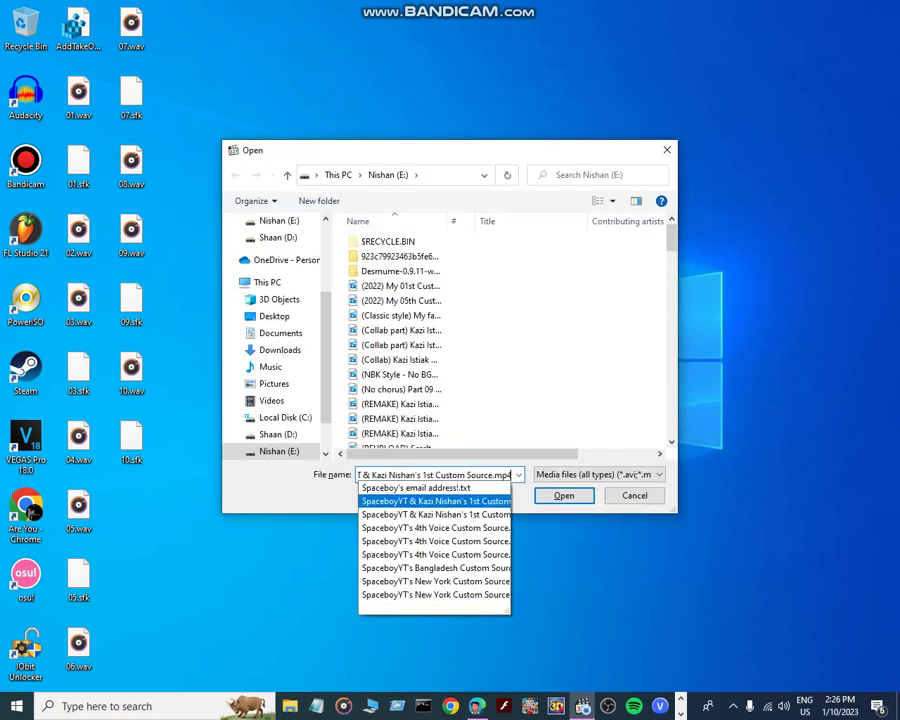
pyautogui.press('Return')
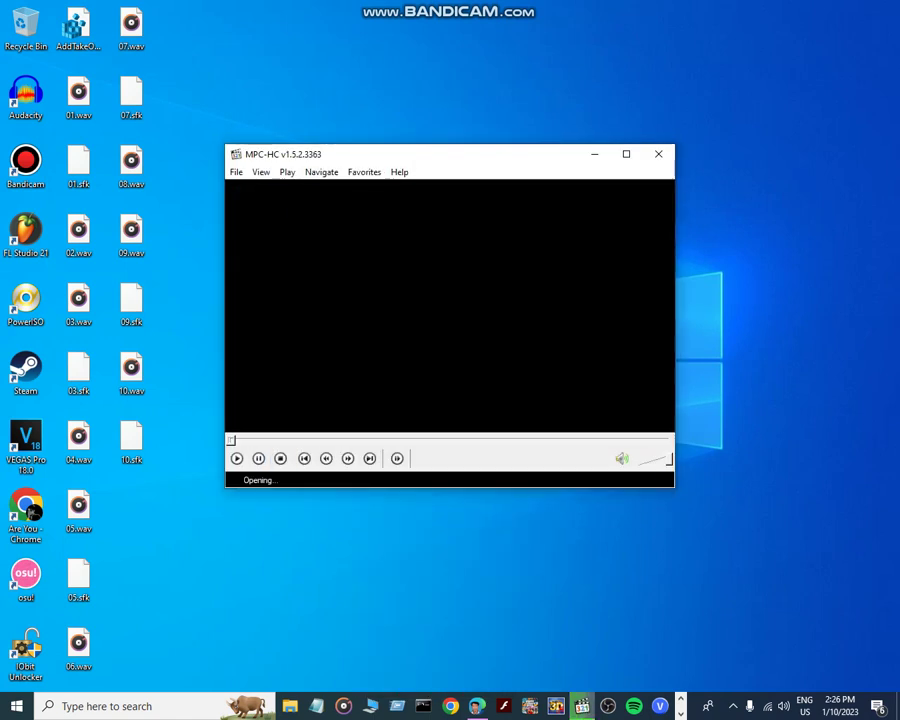